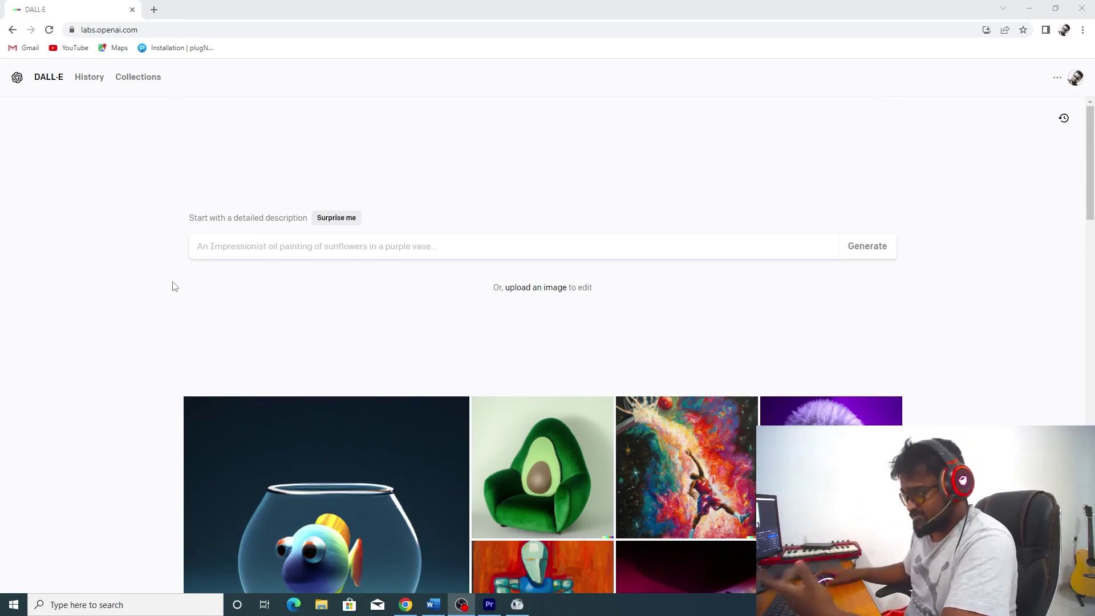
- Generate four images from the prompt 'a boy in a black room with a cat'
click(218, 249)
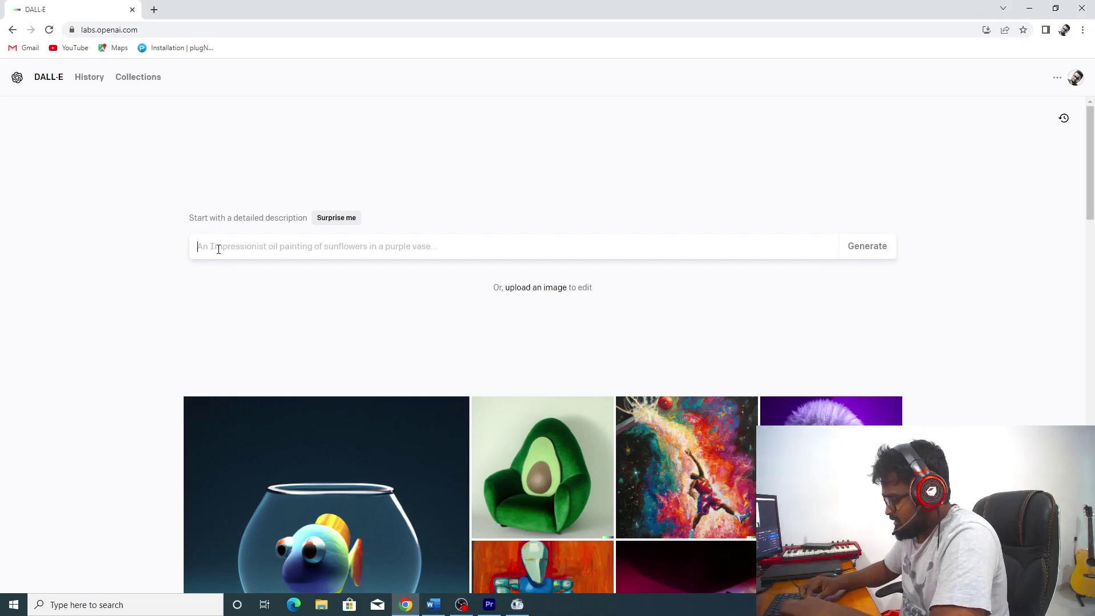
text(a boy in a bla)
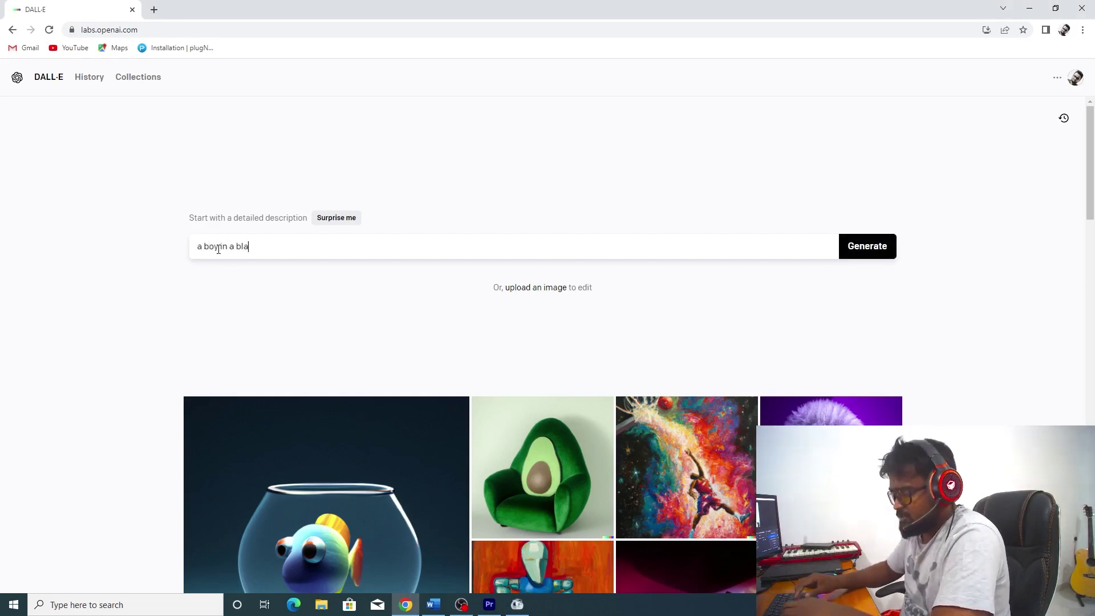
text(ck room with ca a ca)
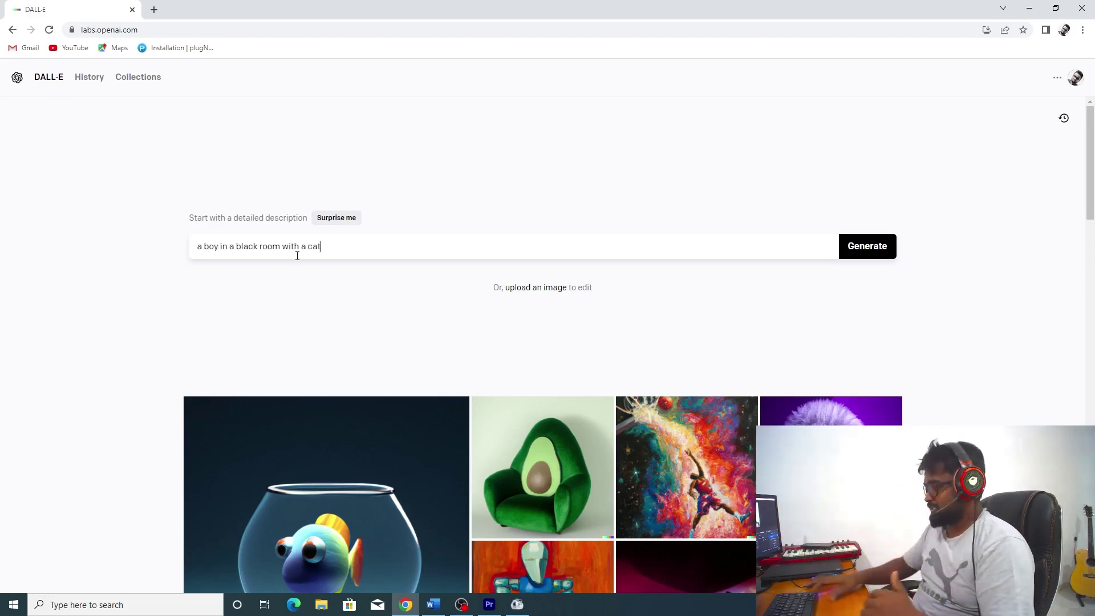
key(Return)
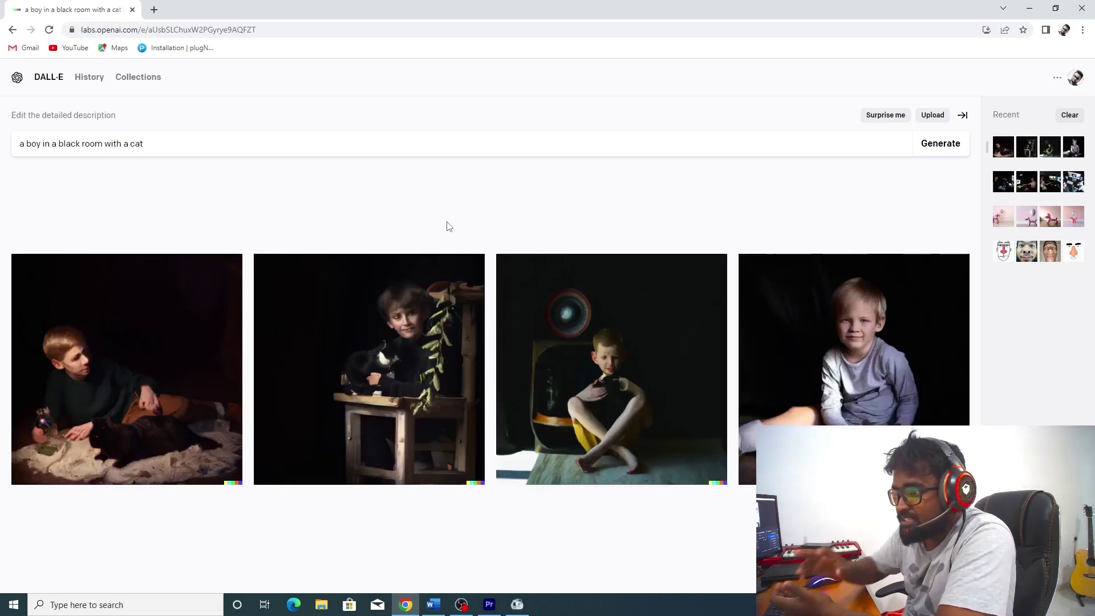
click(125, 325)
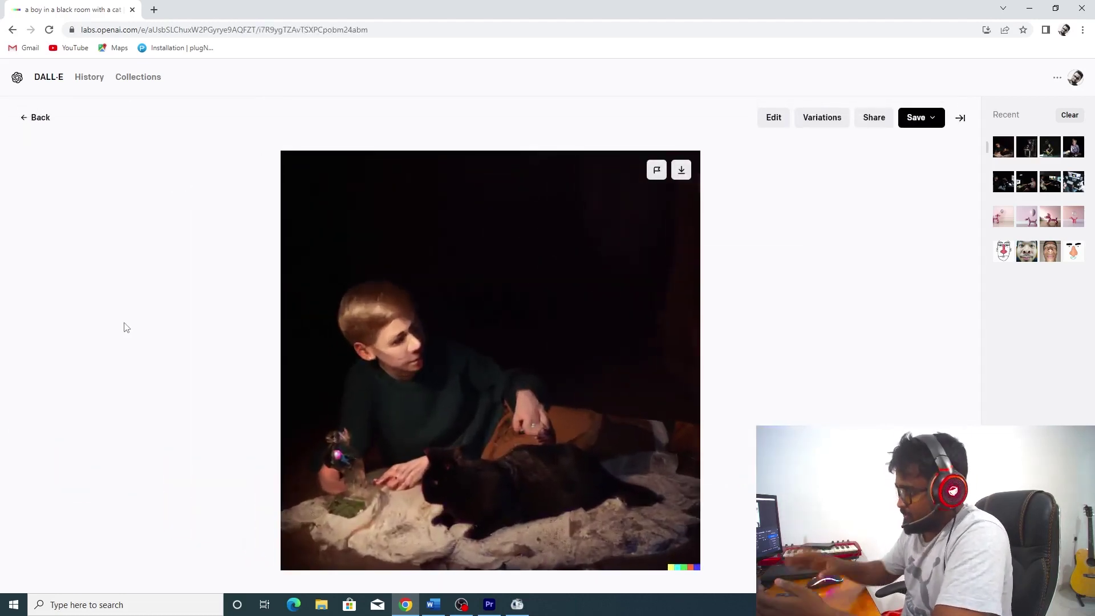
key(Right)
key(Right)
key(Right)
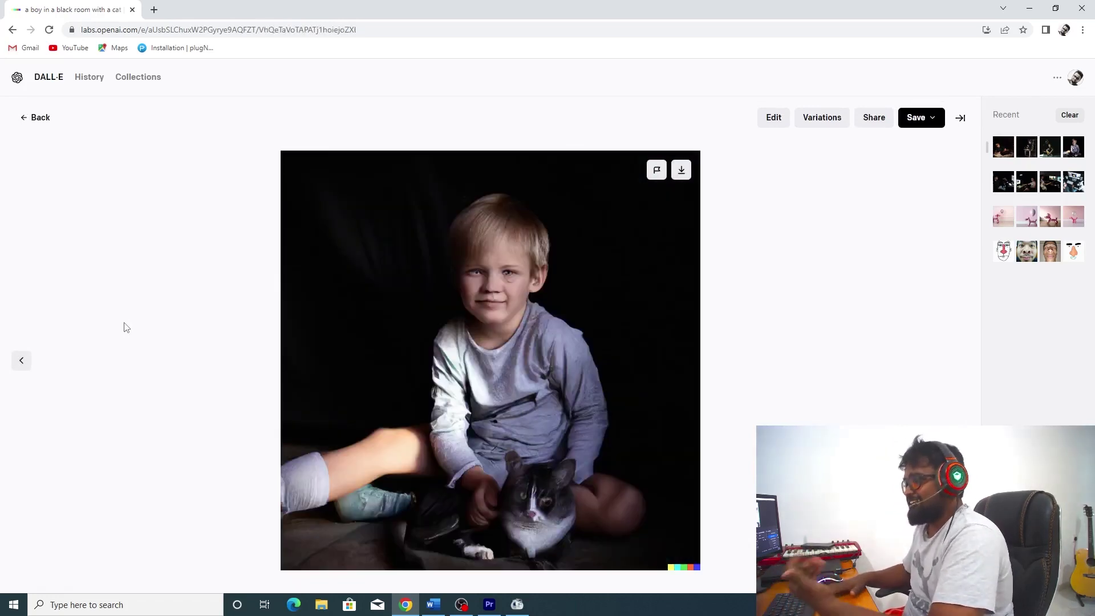
key(Left)
key(Left)
key(Left)
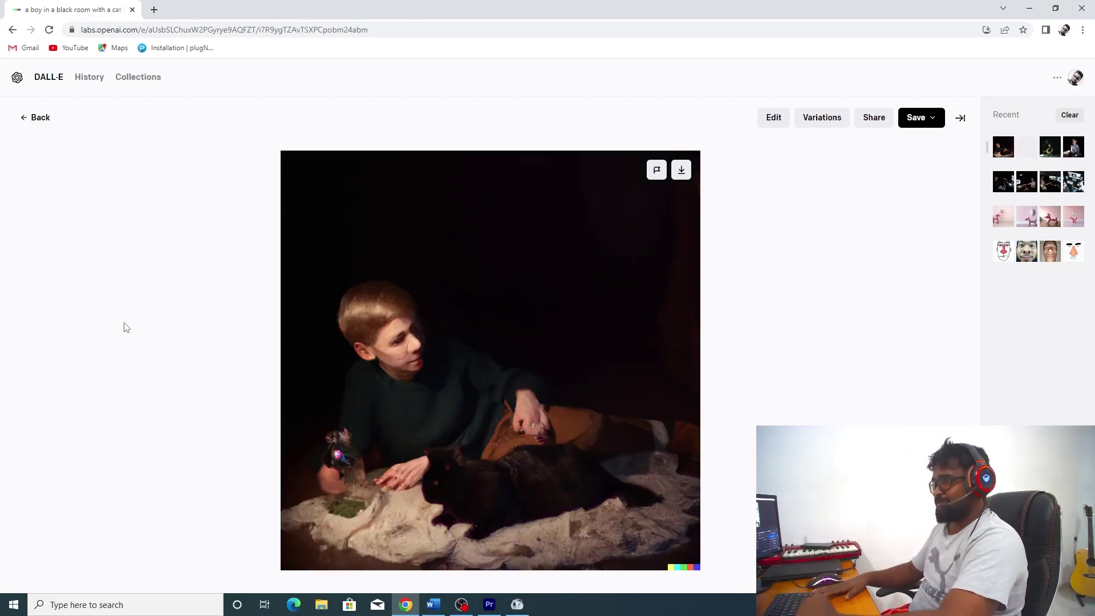
key(Right)
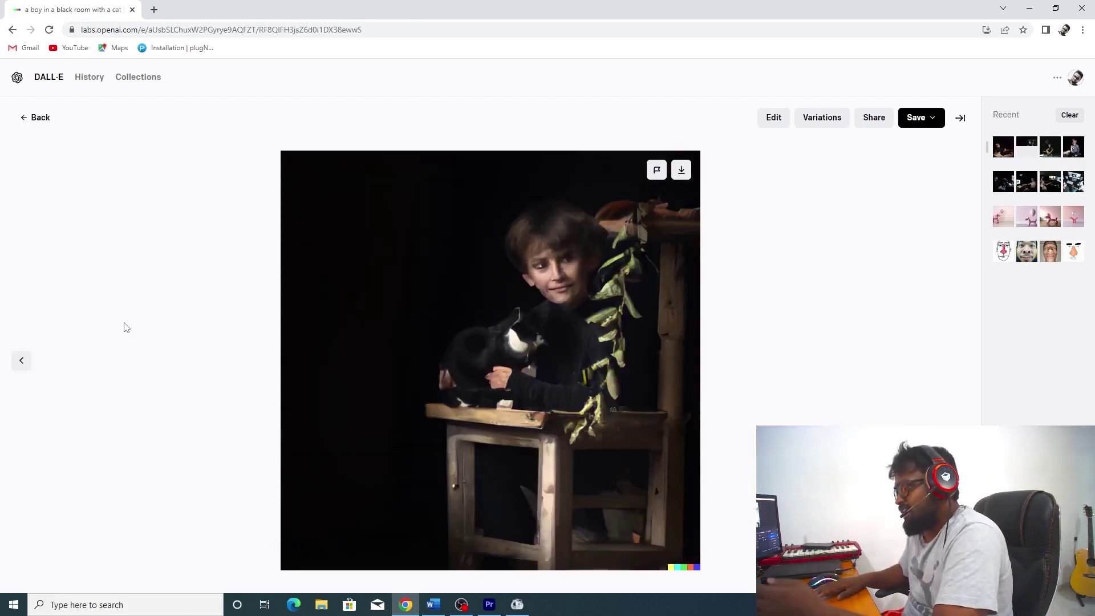
key(Right)
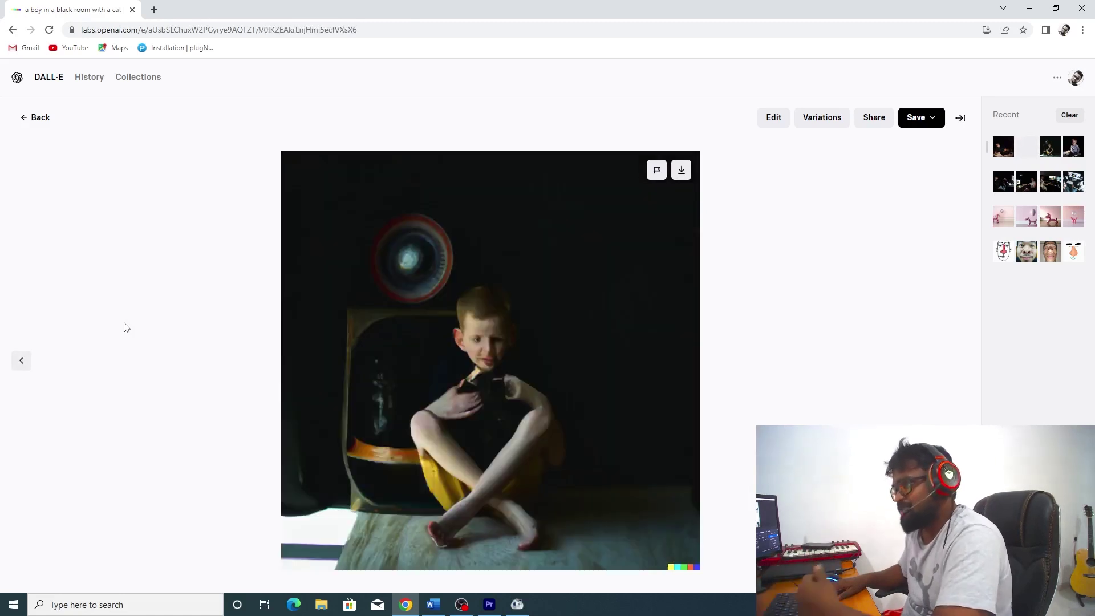
key(Left)
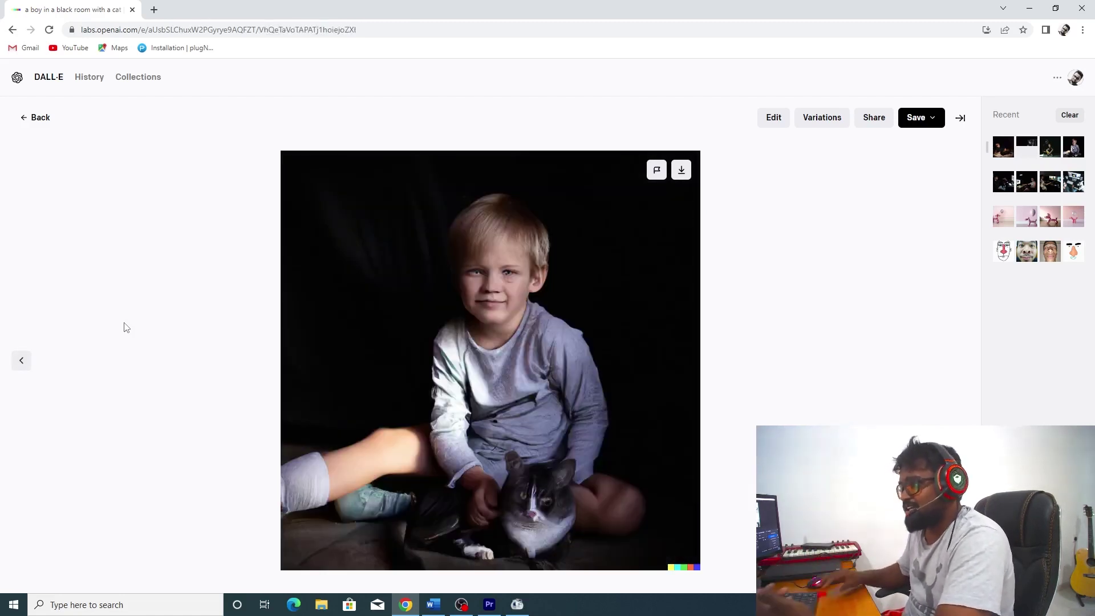
key(Right)
key(Escape)
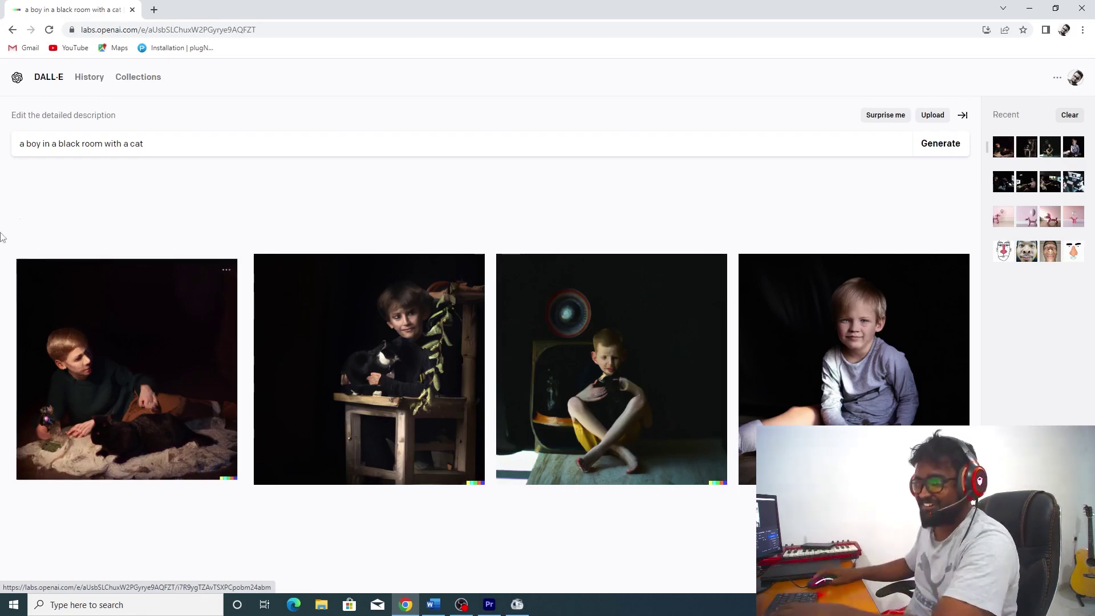
- Replace 'boy' with 'software engineer' in the prompt and generate four new images
double_click(42, 144)
text(sofwtare englineer)
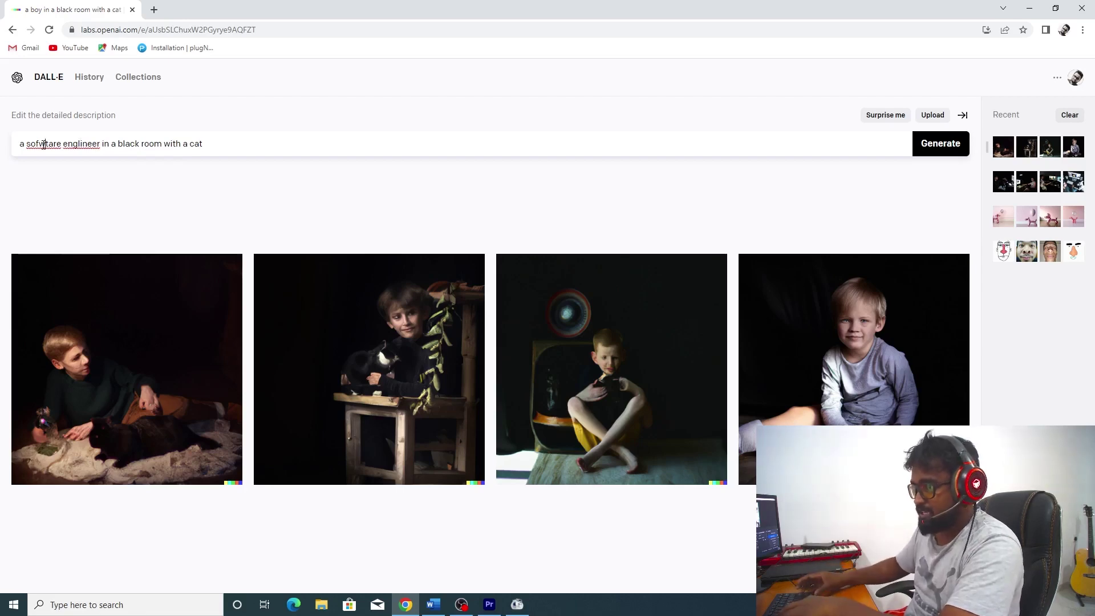
key(Return)
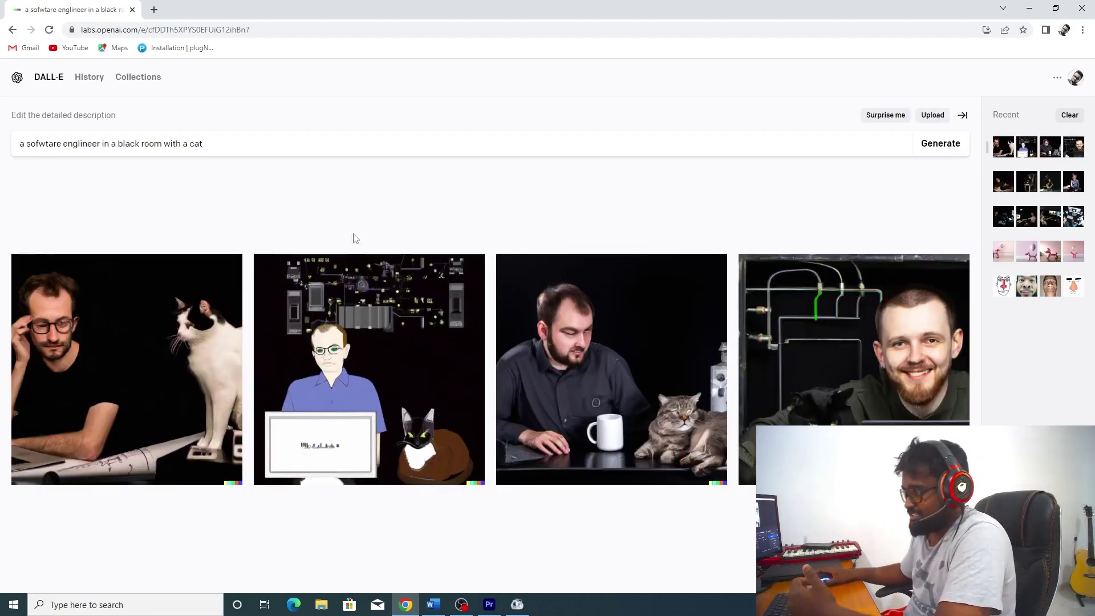
click(570, 372)
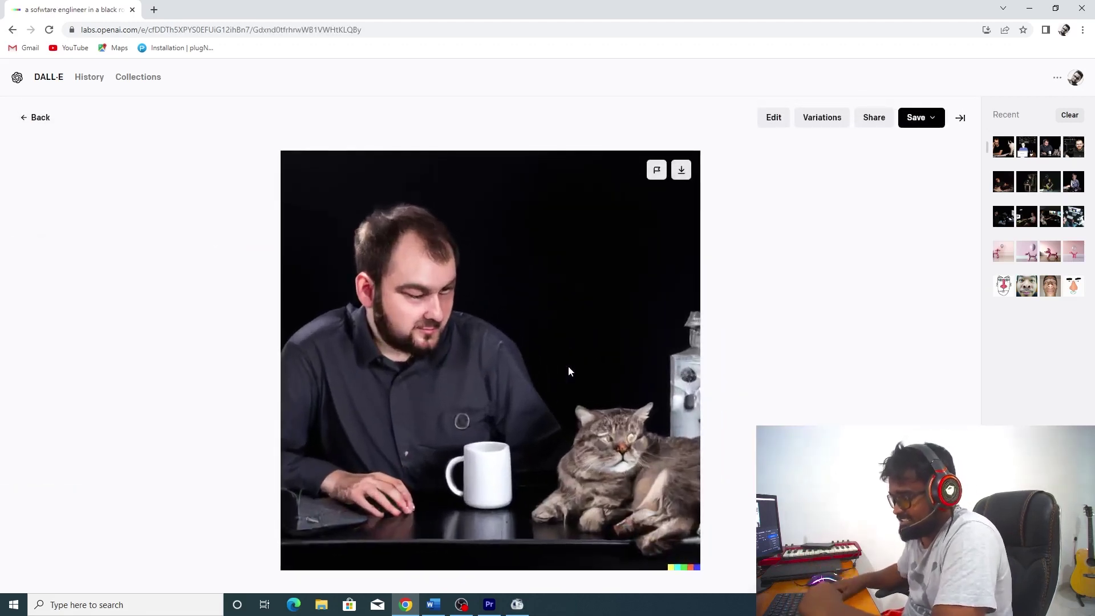
key(Right)
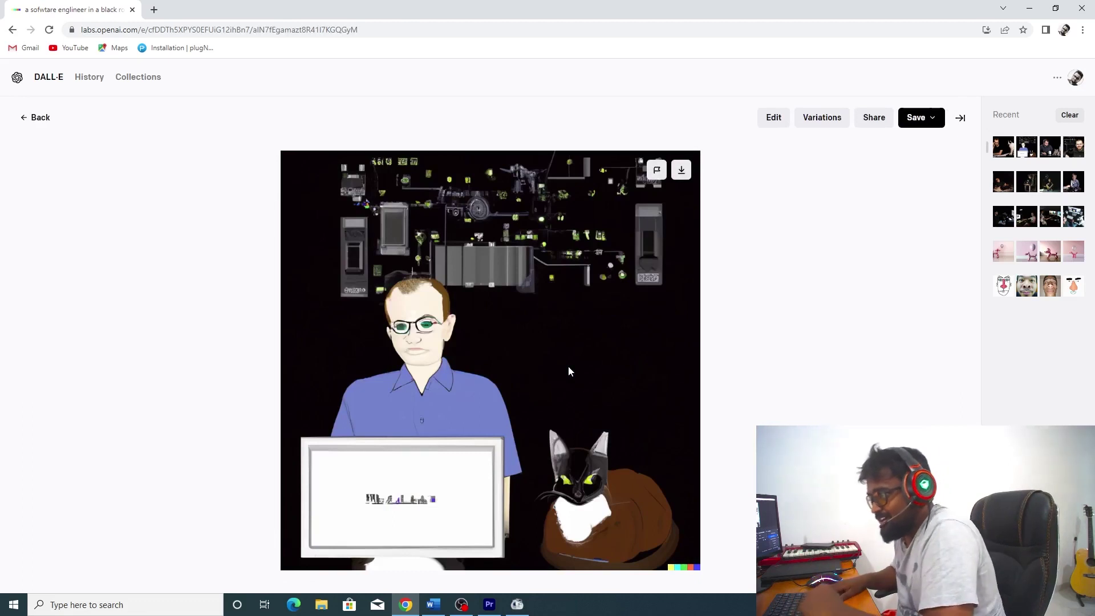
key(Right)
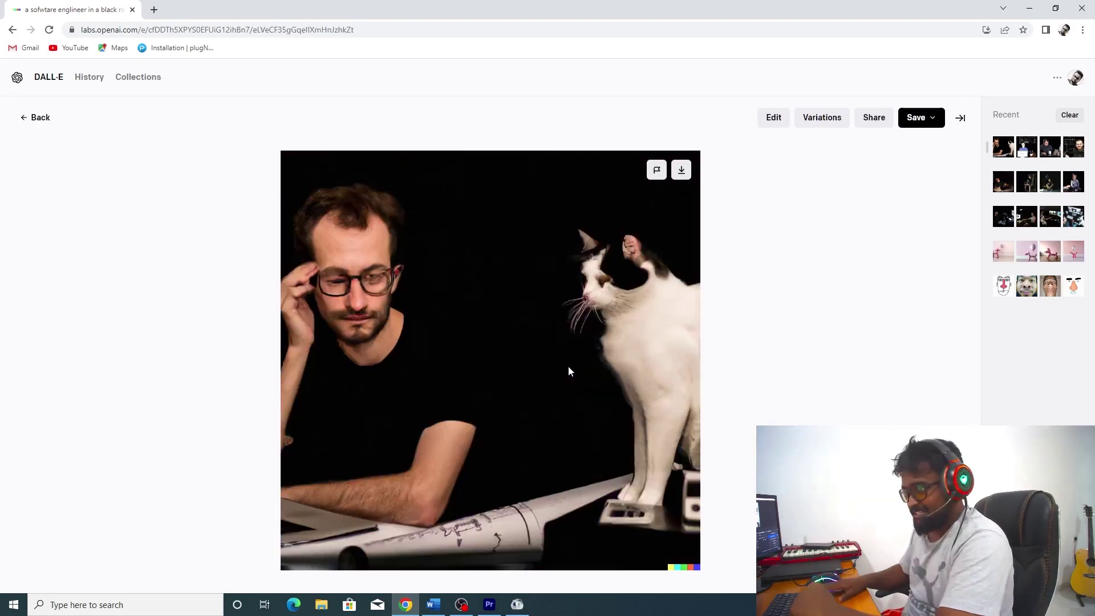
key(Right)
key(Right)
key(Right)
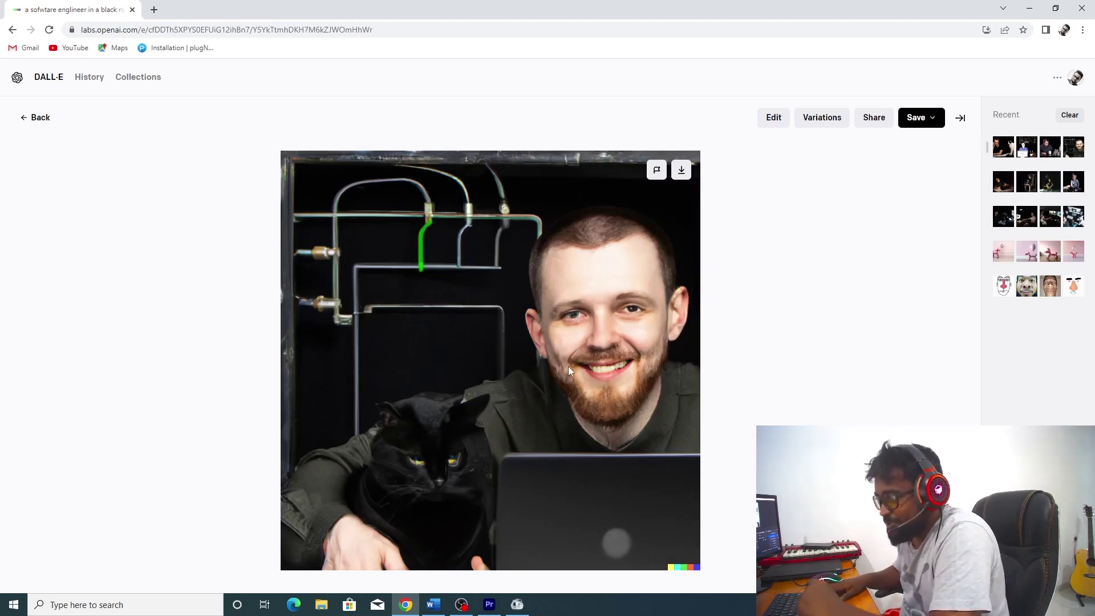
key(Right)
key(Right)
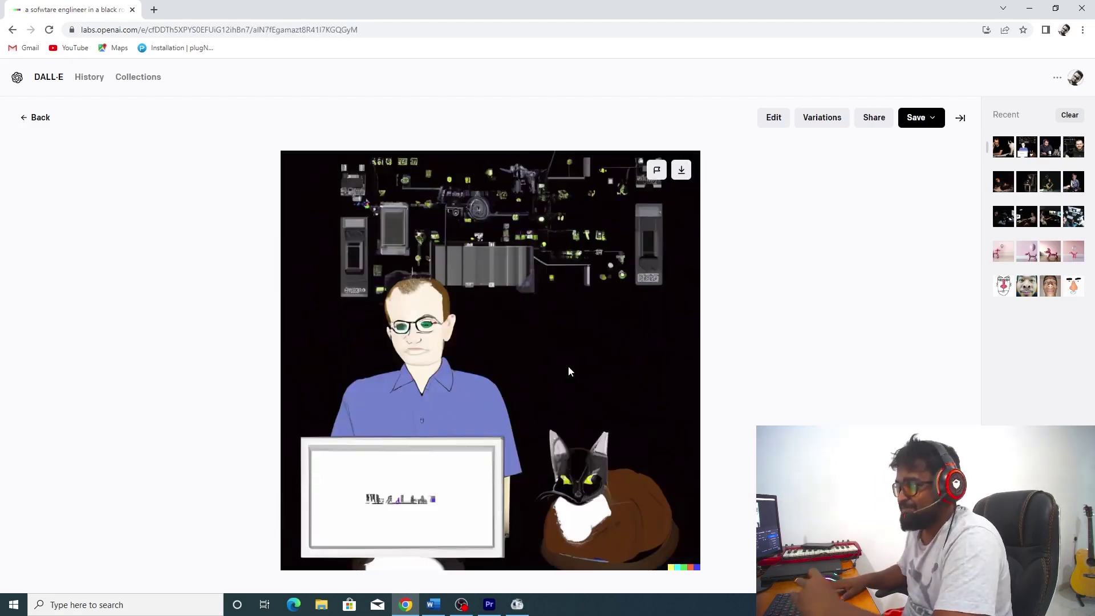
key(Right)
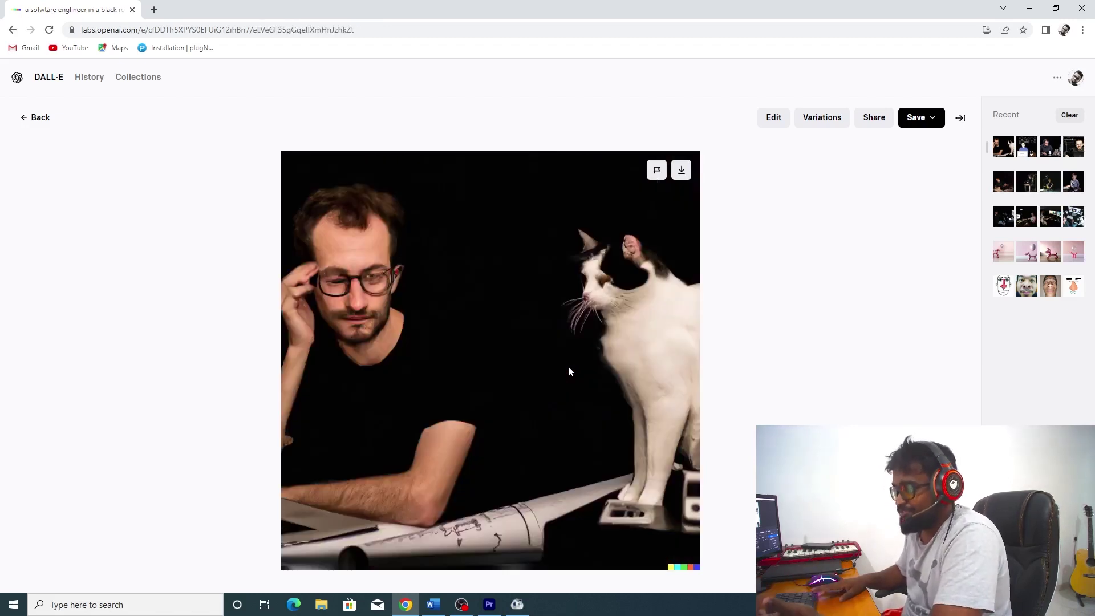
key(Escape)
triple_click(279, 140)
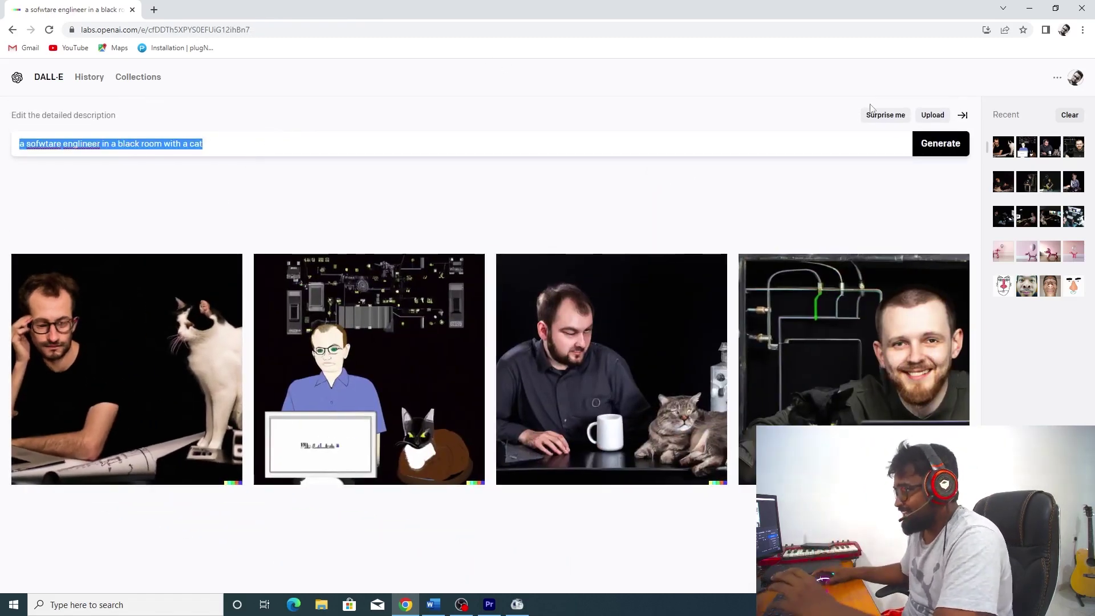
- Use Surprise me to get the capybara-in-royal-robes oil painting prompt and generate it
click(885, 114)
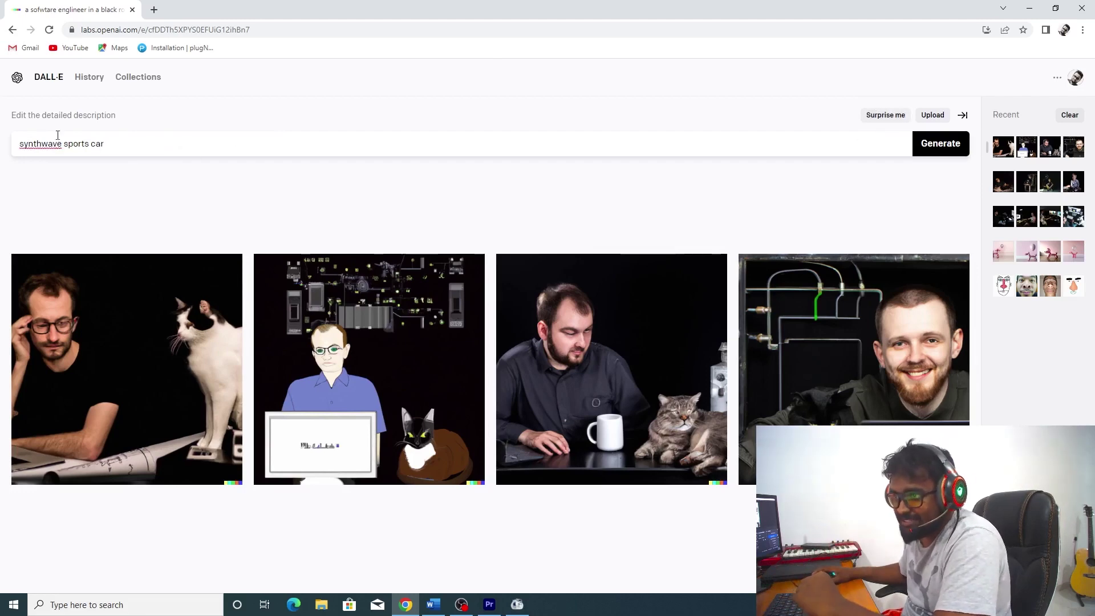
click(885, 116)
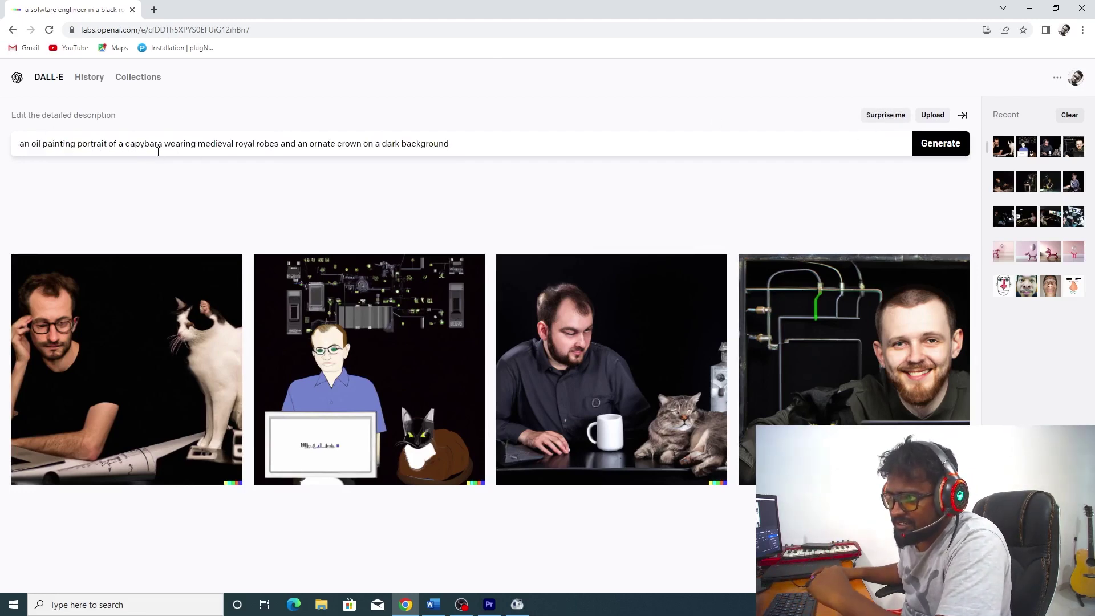
click(923, 149)
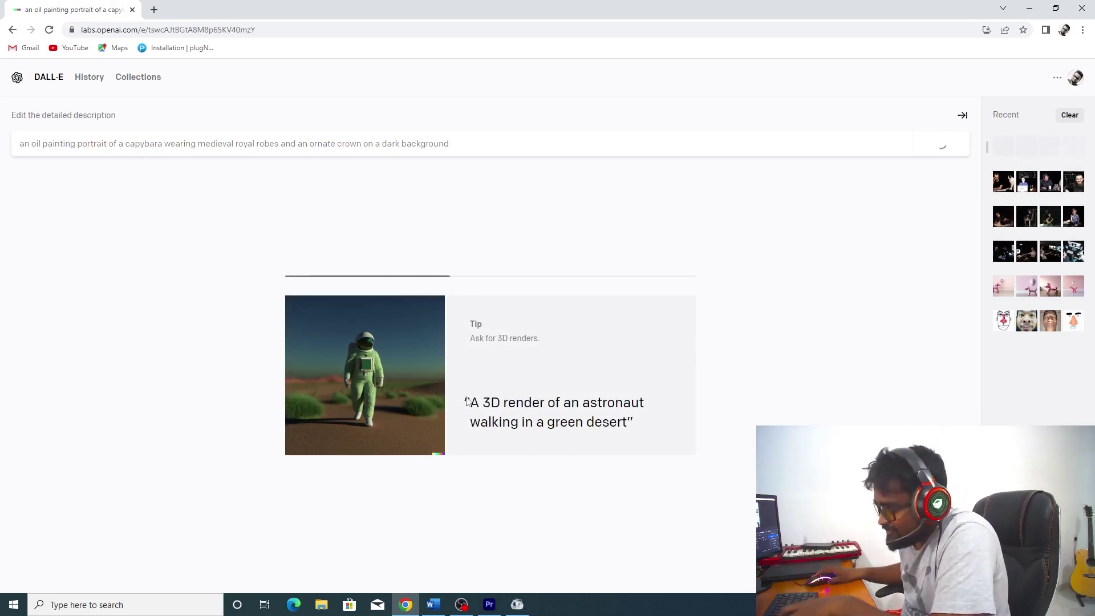
drag(477, 406, 599, 440)
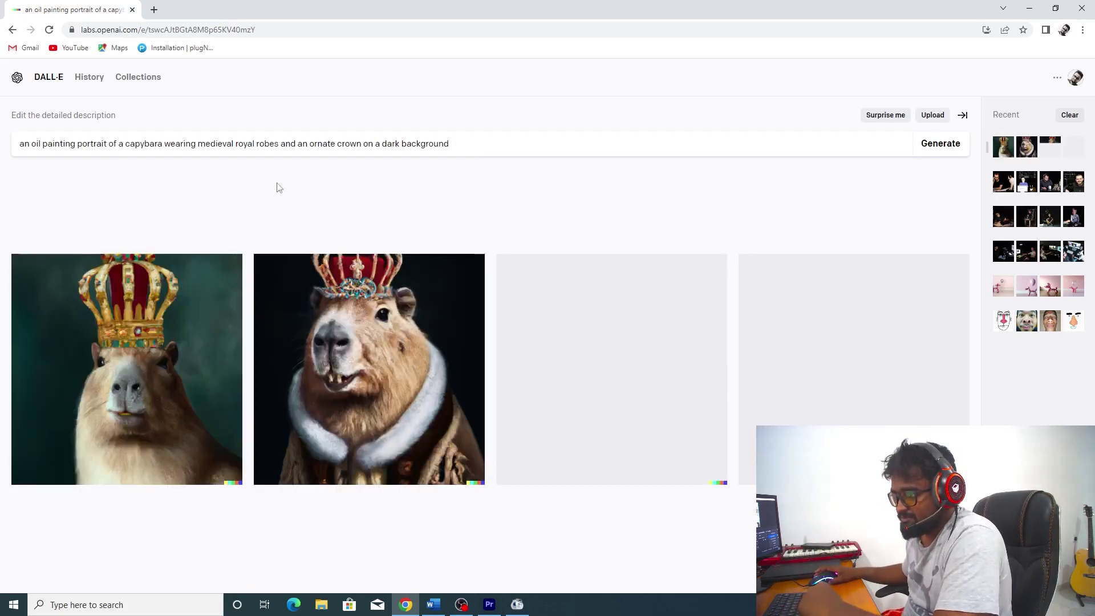
- Open the first crowned capybara portrait on its own and browse through the other three
click(146, 365)
key(Right)
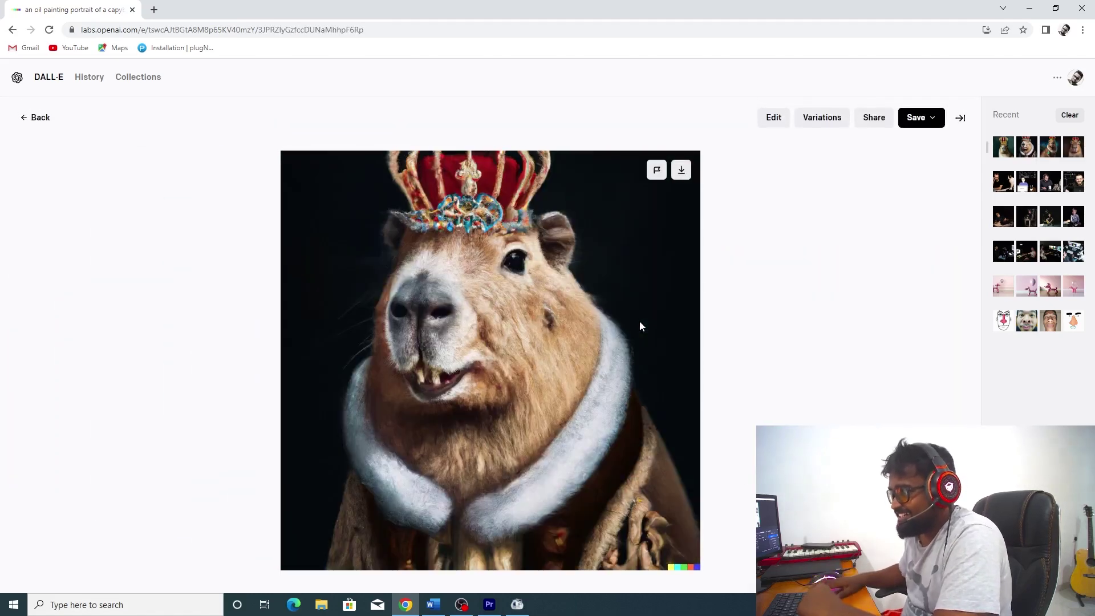
key(Right)
key(Right)
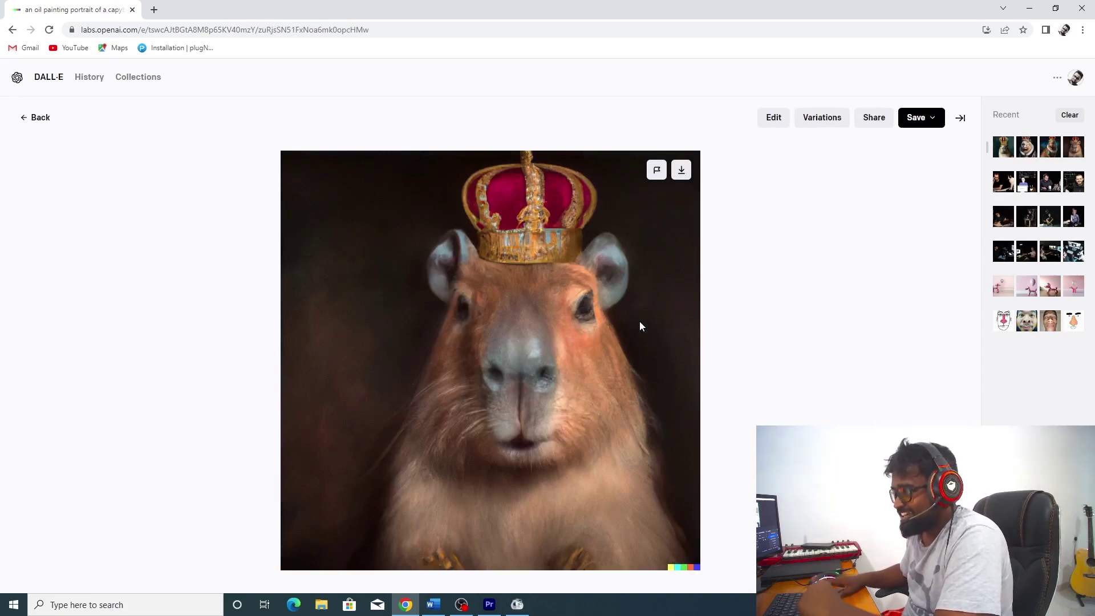
key(Right)
key(Right)
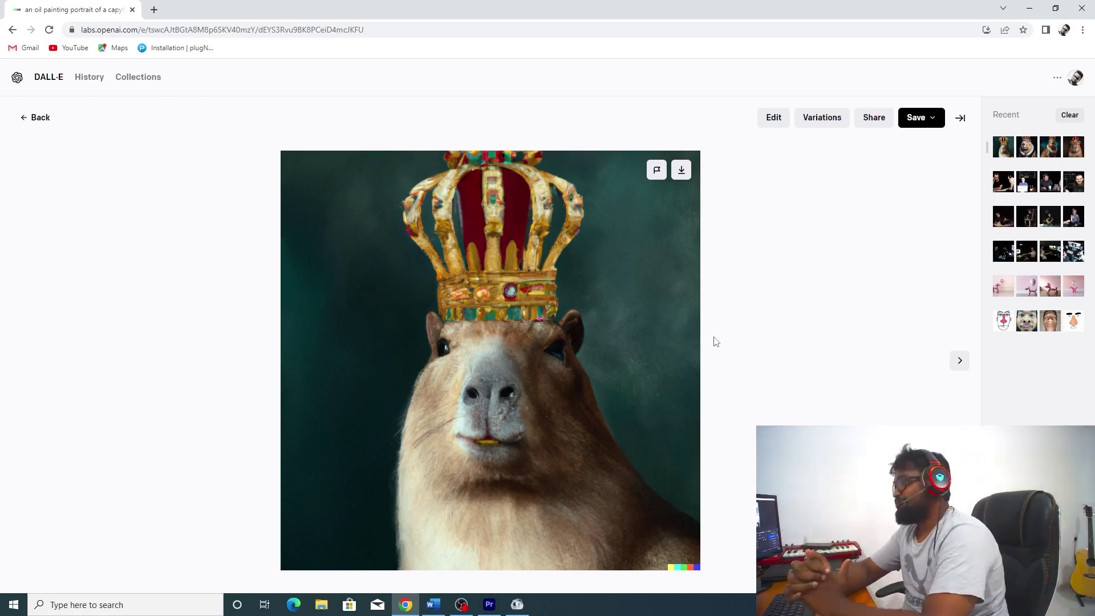
- Request variations of the green-background crowned capybara portrait
click(810, 121)
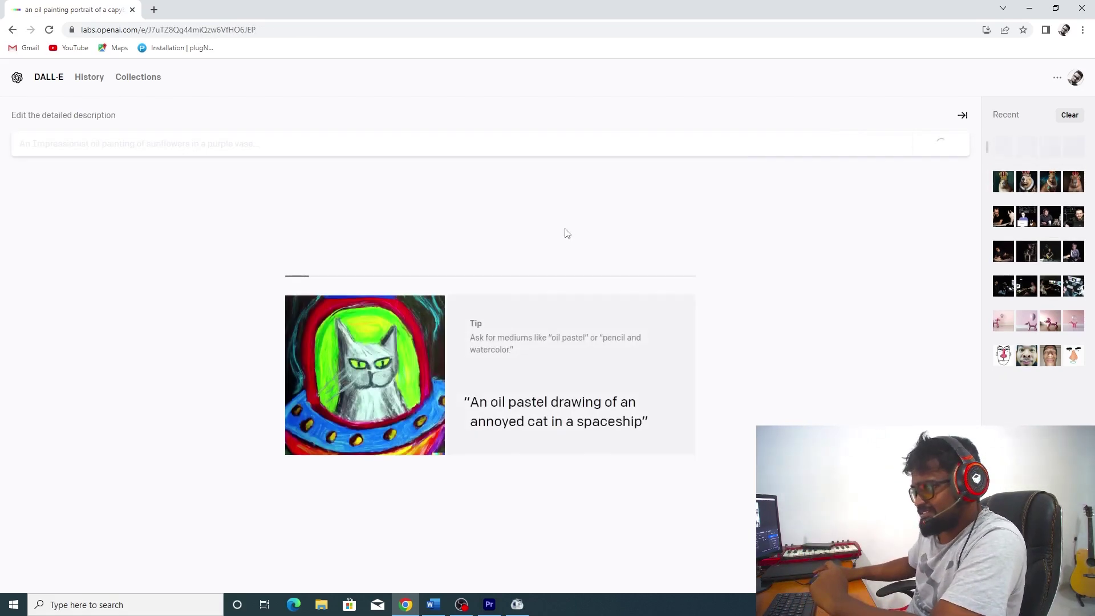